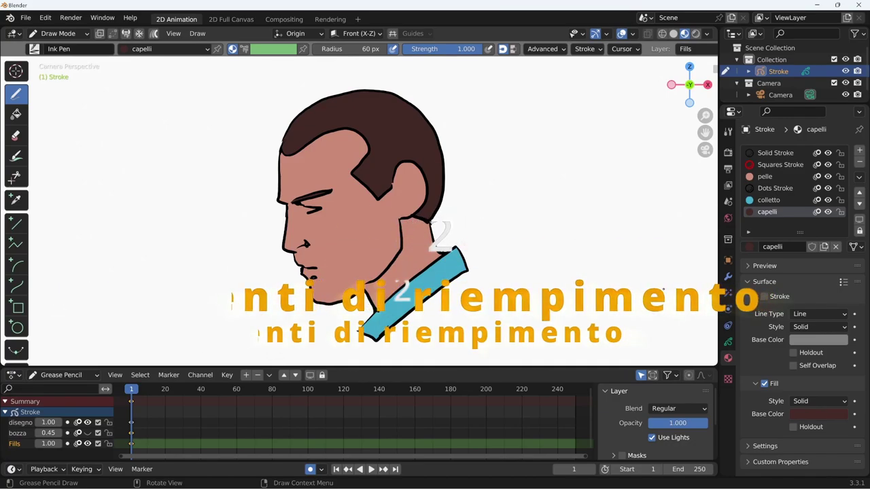
- Delete the Squares Stroke material and rename Solid Stroke to 'linee', leaving Dots Stroke active
{"action": "left_click", "coordinate": [780, 165]}
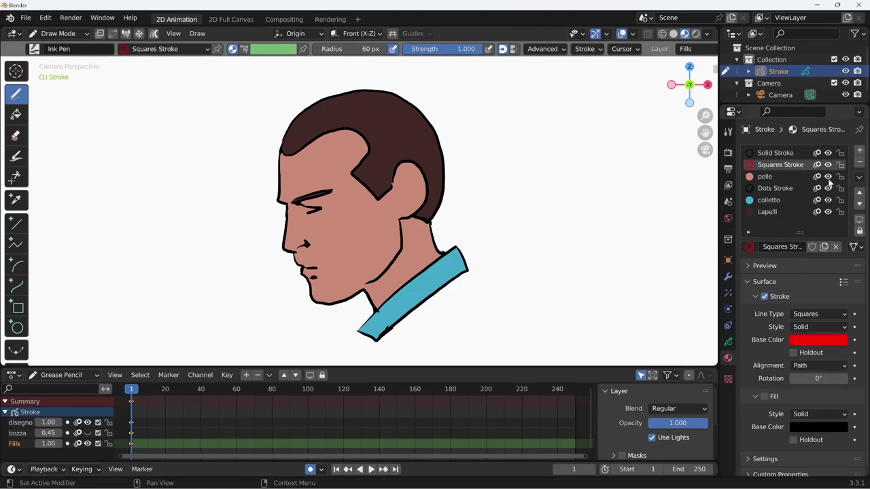
{"action": "left_click", "coordinate": [860, 163]}
{"action": "left_click", "coordinate": [781, 153]}
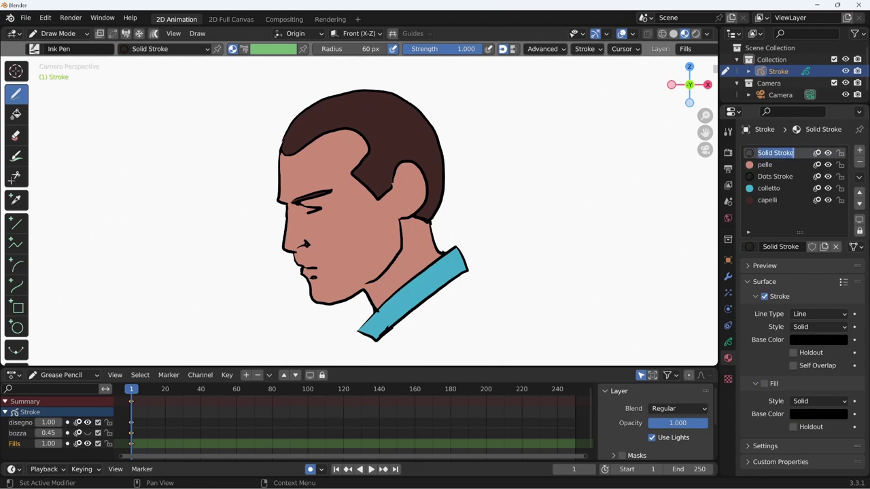
{"action": "type", "text": "linee"}
{"action": "key", "text": "Return"}
{"action": "left_click", "coordinate": [775, 177]}
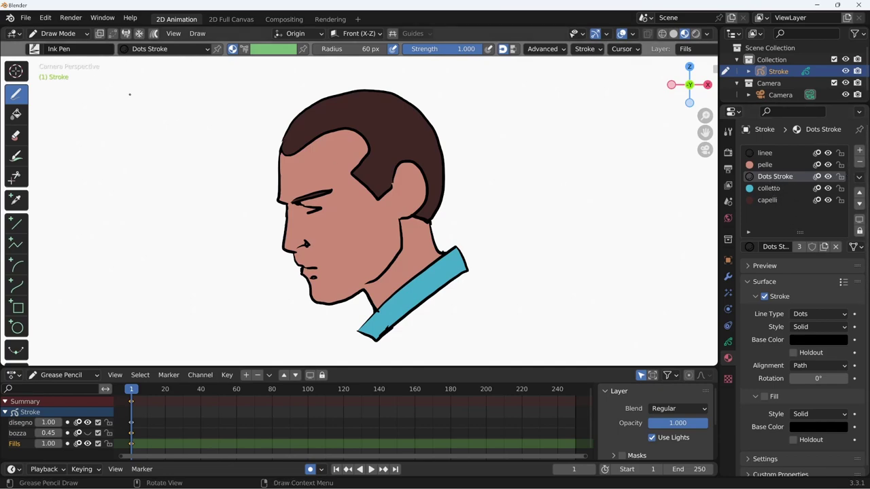
- Make linee active, keep its black base color, and change its Line Type from Line to Dots
{"action": "left_click", "coordinate": [33, 49]}
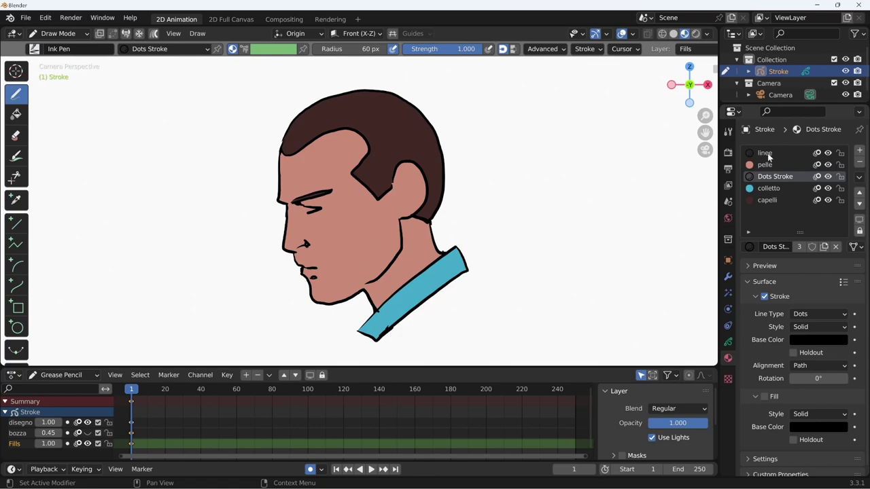
{"action": "left_click", "coordinate": [767, 153]}
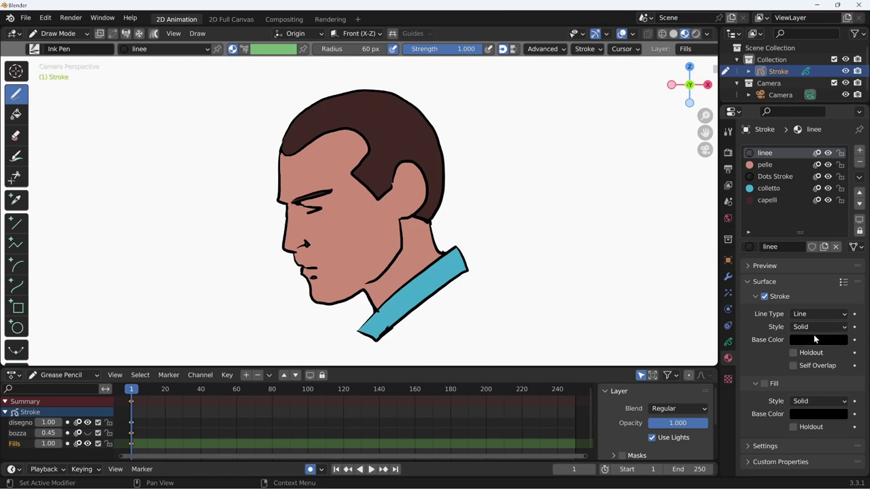
{"action": "left_click", "coordinate": [819, 342]}
{"action": "mouse_move", "coordinate": [838, 219]}
{"action": "left_mouse_down"}
{"action": "mouse_move", "coordinate": [838, 178]}
{"action": "mouse_move", "coordinate": [838, 257]}
{"action": "left_mouse_up"}
{"action": "left_click", "coordinate": [822, 315]}
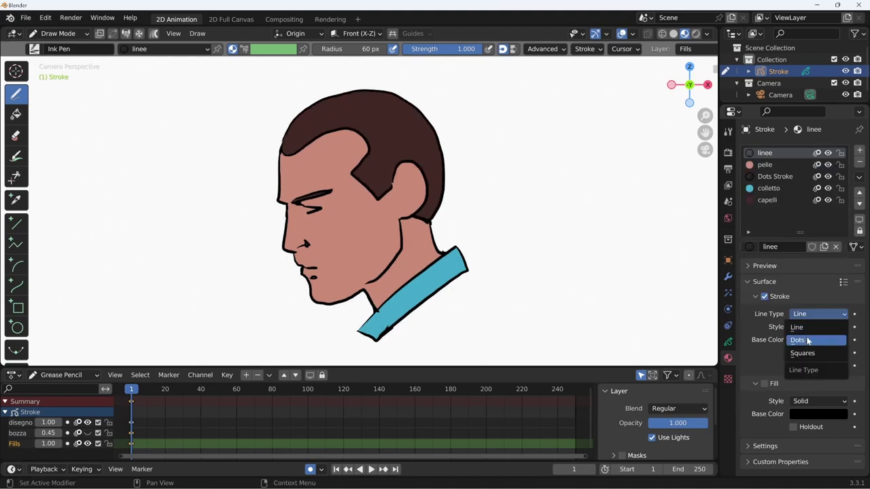
{"action": "left_click", "coordinate": [814, 341]}
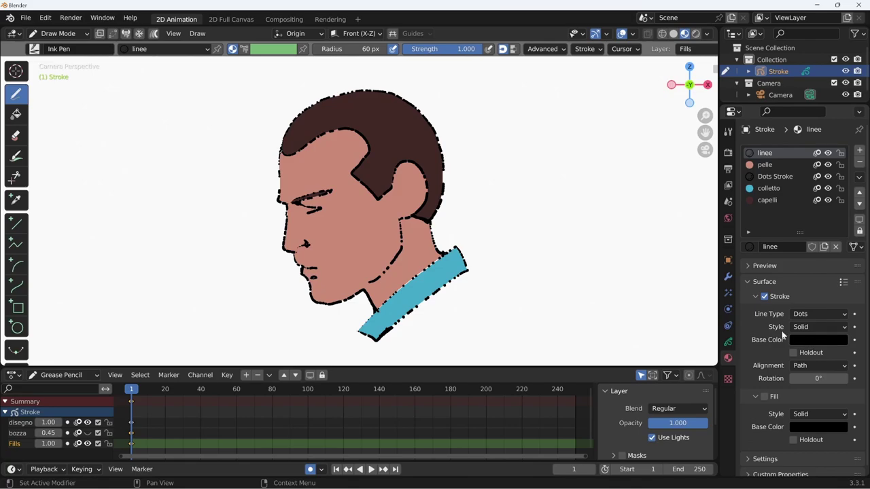
- Switch into Edit Mode and hide the Fills layer
{"action": "scroll", "coordinate": [485, 333], "scroll_direction": "up", "scroll_amount": 2}
{"action": "key", "text": "Tab"}
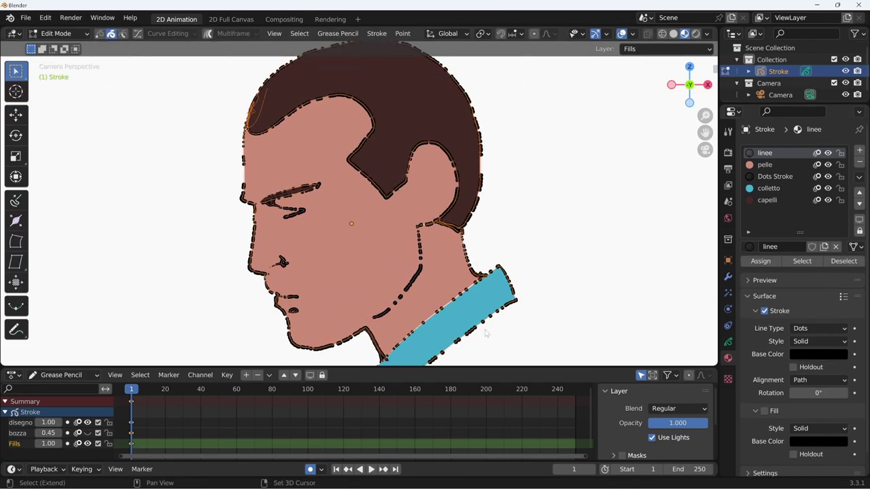
{"action": "scroll", "coordinate": [485, 333], "scroll_direction": "up", "scroll_amount": 2}
{"action": "scroll", "coordinate": [432, 247], "scroll_direction": "up", "scroll_amount": 2}
{"action": "scroll", "coordinate": [436, 290], "scroll_direction": "up", "scroll_amount": 2}
{"action": "key", "text": "Tab"}
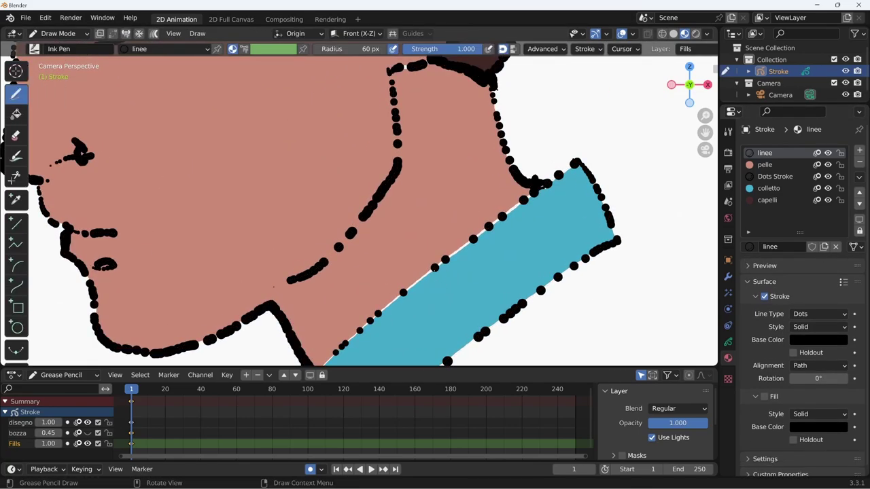
{"action": "key", "text": "Tab"}
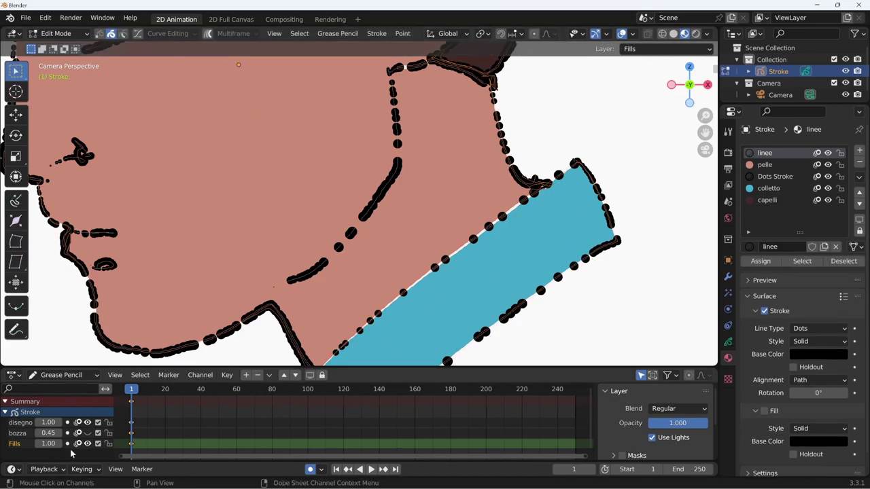
{"action": "left_click", "coordinate": [87, 444]}
- Make disegno the active layer, select all its points in Points mode, and return to Draw mode
{"action": "left_click", "coordinate": [24, 425]}
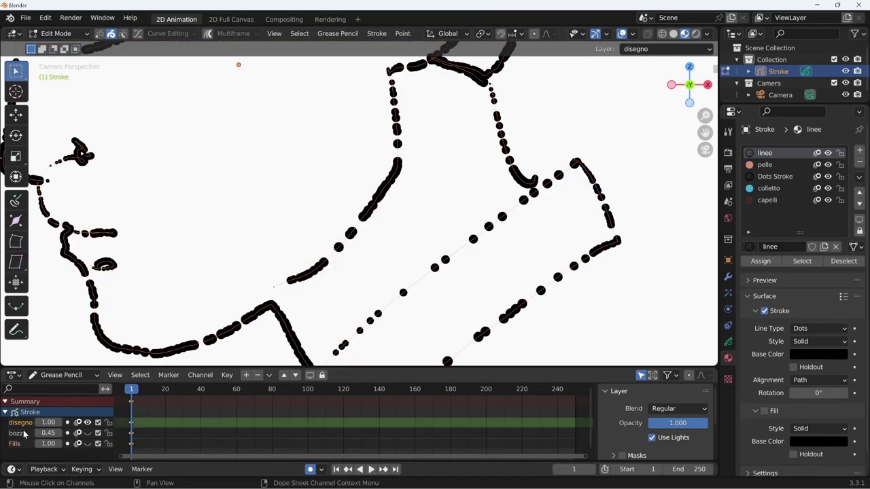
{"action": "left_click", "coordinate": [99, 33]}
{"action": "key", "text": "a"}
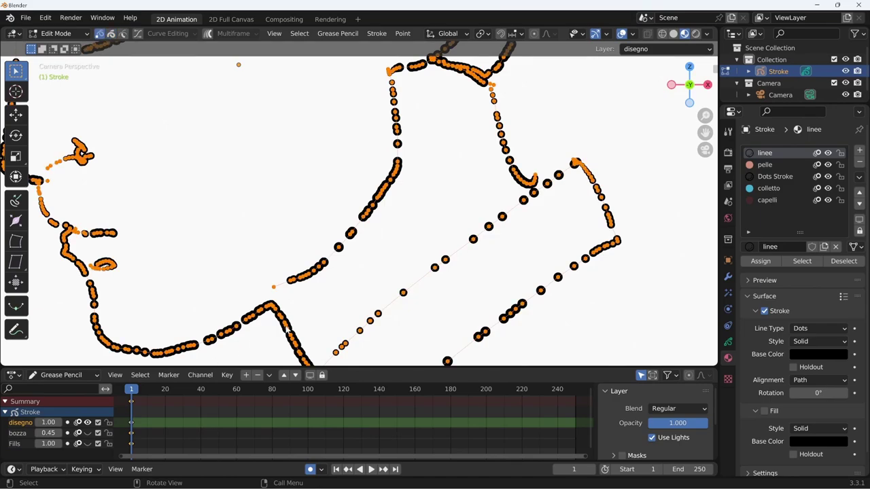
{"action": "scroll", "coordinate": [463, 282], "scroll_direction": "down", "scroll_amount": 2}
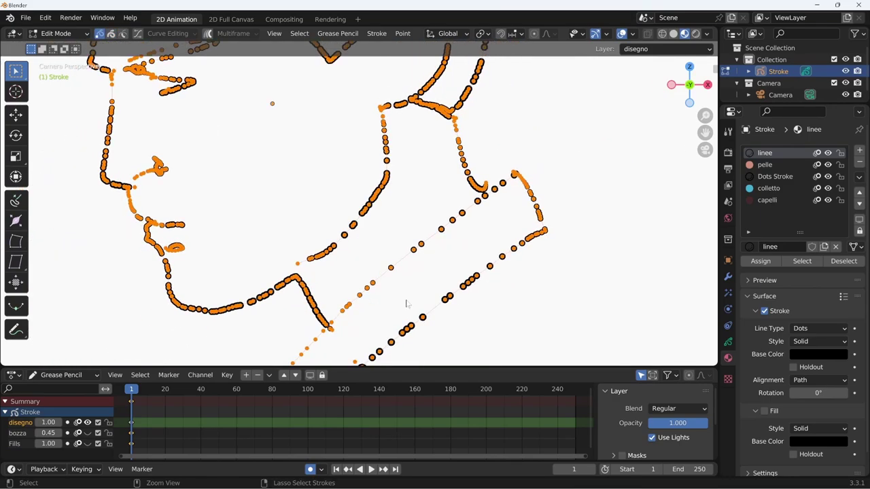
{"action": "scroll", "coordinate": [462, 260], "scroll_direction": "up", "scroll_amount": 2}
{"action": "scroll", "coordinate": [499, 292], "scroll_direction": "up", "scroll_amount": 1}
{"action": "scroll", "coordinate": [424, 233], "scroll_direction": "up", "scroll_amount": 1}
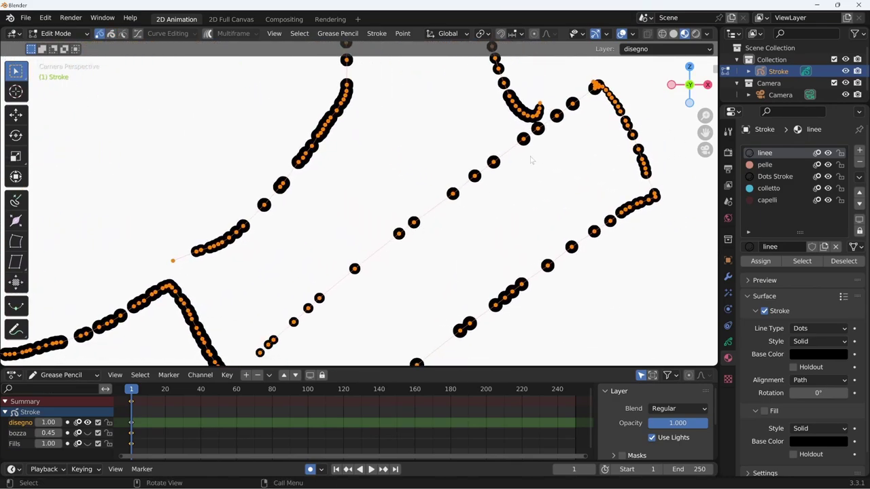
{"action": "scroll", "coordinate": [460, 225], "scroll_direction": "down", "scroll_amount": 3}
{"action": "scroll", "coordinate": [446, 235], "scroll_direction": "down", "scroll_amount": 1}
{"action": "scroll", "coordinate": [520, 302], "scroll_direction": "down", "scroll_amount": 1}
{"action": "scroll", "coordinate": [516, 288], "scroll_direction": "down", "scroll_amount": 1}
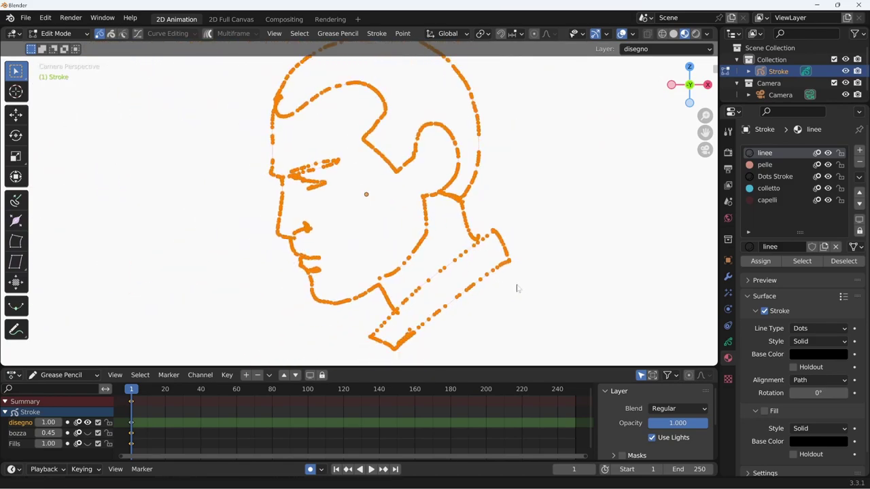
{"action": "scroll", "coordinate": [499, 305], "scroll_direction": "down", "scroll_amount": 1}
{"action": "scroll", "coordinate": [489, 301], "scroll_direction": "down", "scroll_amount": 1}
{"action": "key", "text": "Tab"}
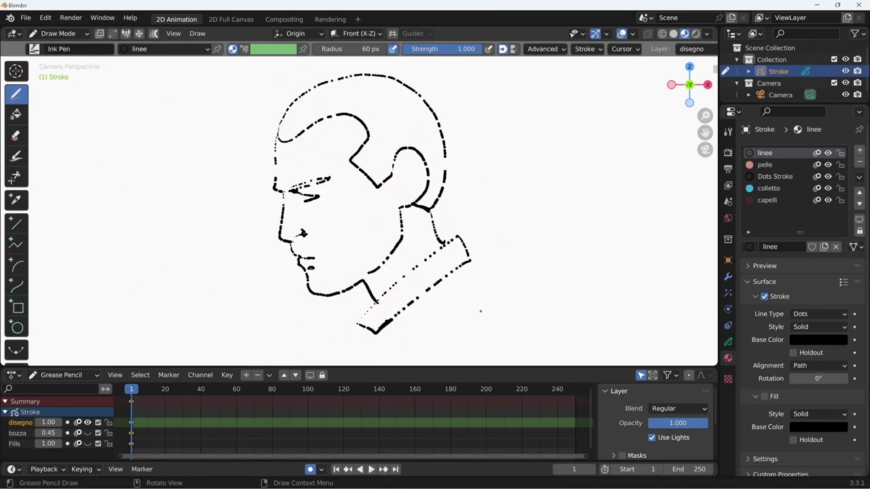
- Try the Squares and Dots line types on linee, finally setting its Line Type back to Line
{"action": "left_click", "coordinate": [814, 314]}
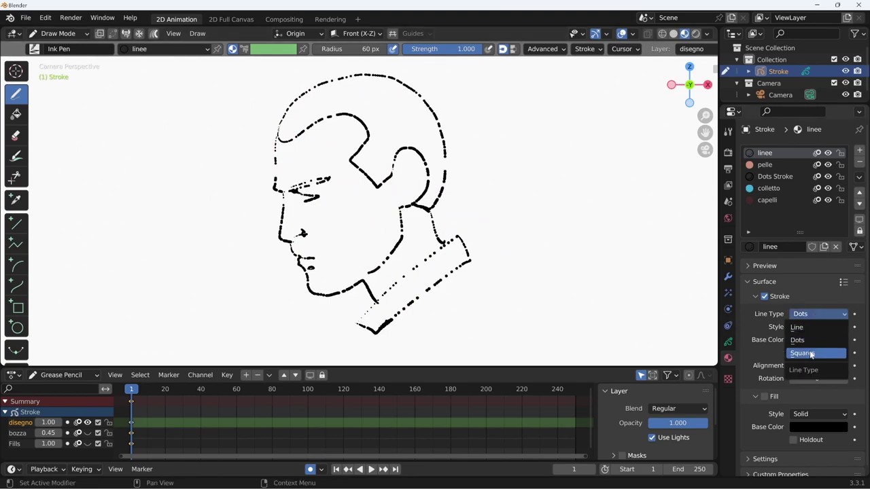
{"action": "left_click", "coordinate": [809, 354]}
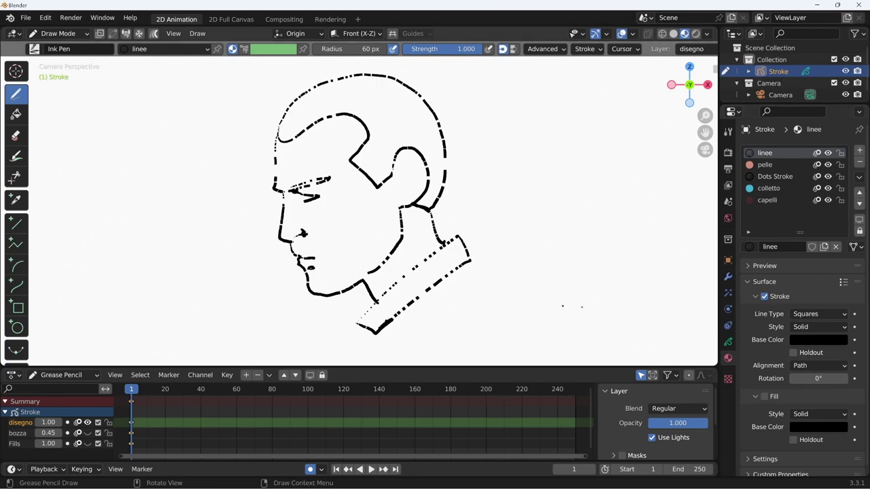
{"action": "left_click", "coordinate": [820, 315]}
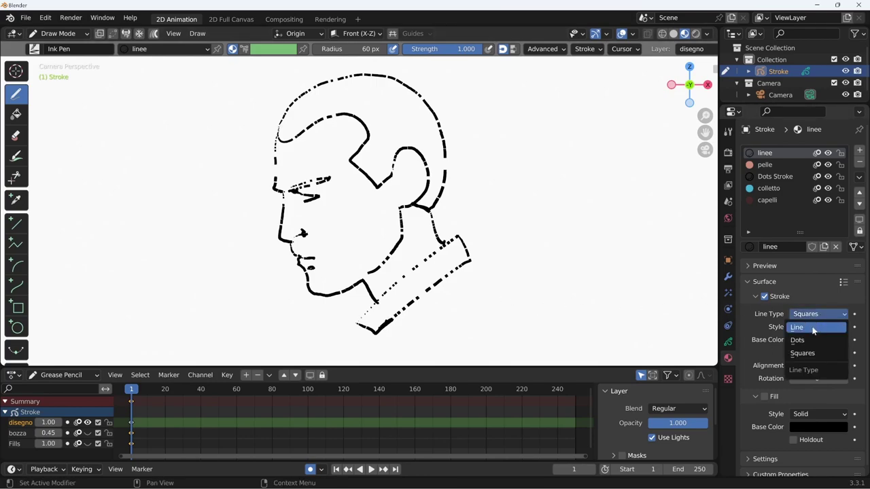
{"action": "left_click", "coordinate": [812, 327]}
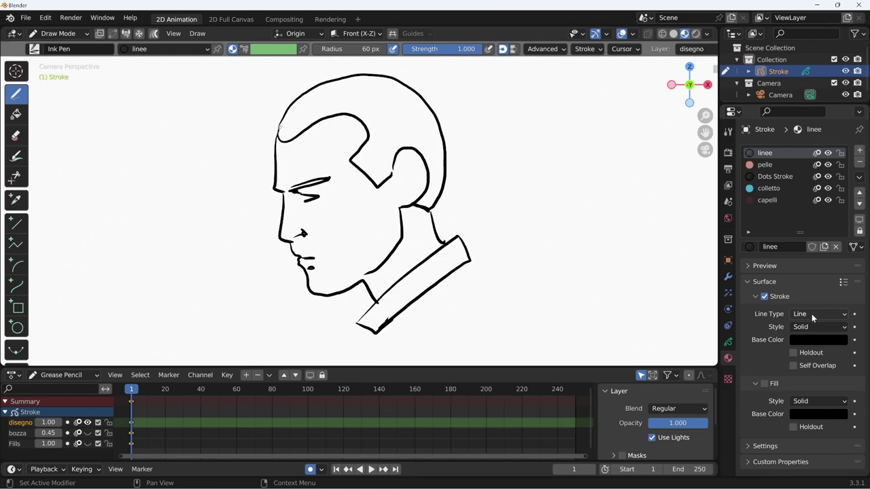
{"action": "left_click", "coordinate": [811, 314]}
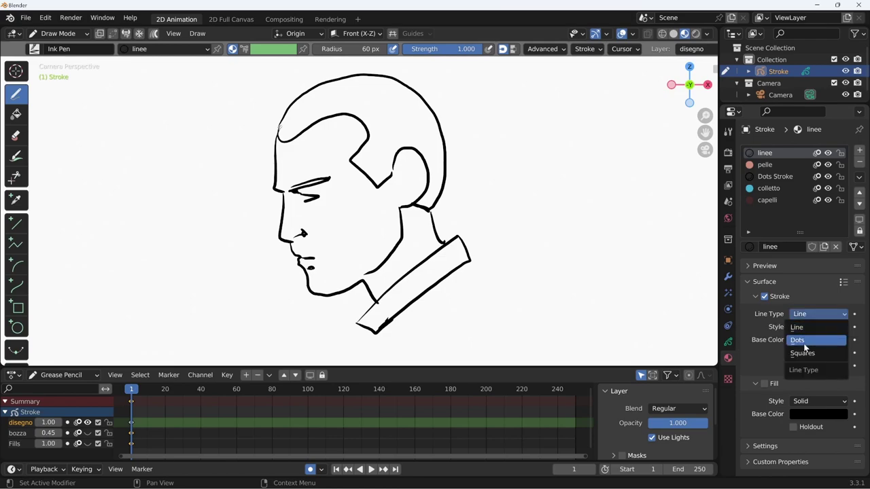
{"action": "left_click", "coordinate": [806, 344]}
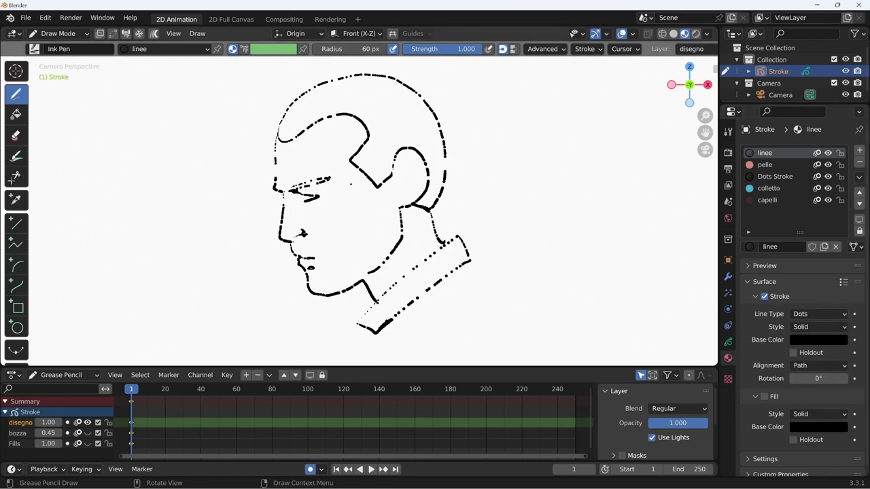
{"action": "left_click", "coordinate": [34, 49]}
{"action": "left_click", "coordinate": [819, 314]}
{"action": "left_click", "coordinate": [812, 326]}
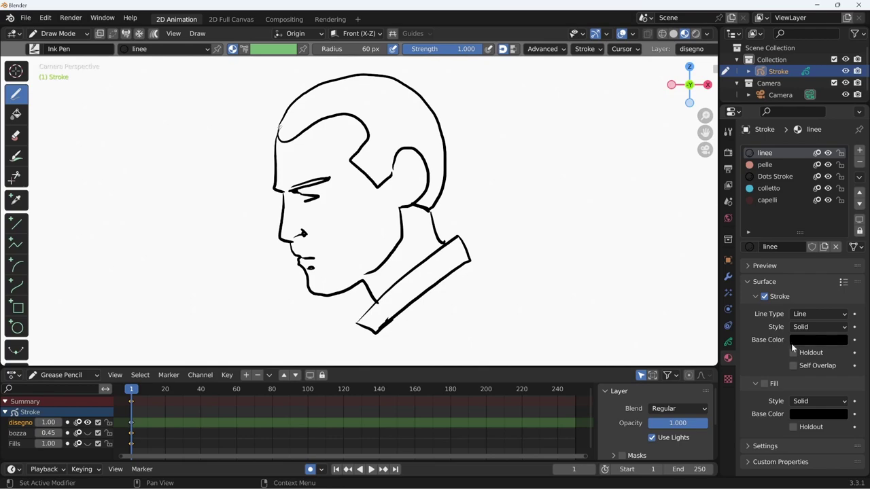
- Unhide the Fills layer, select the pelle material, and raise the V of its fill colour
{"action": "left_click", "coordinate": [19, 446]}
{"action": "left_click", "coordinate": [87, 443]}
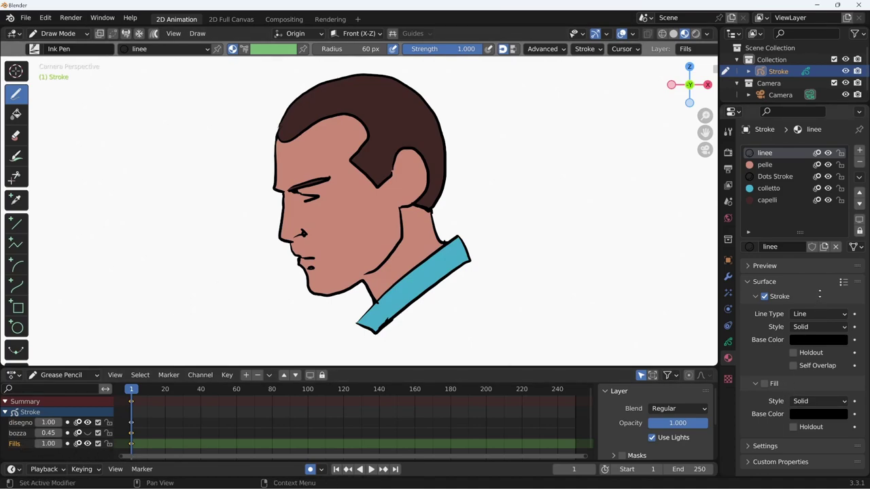
{"action": "left_click", "coordinate": [766, 165]}
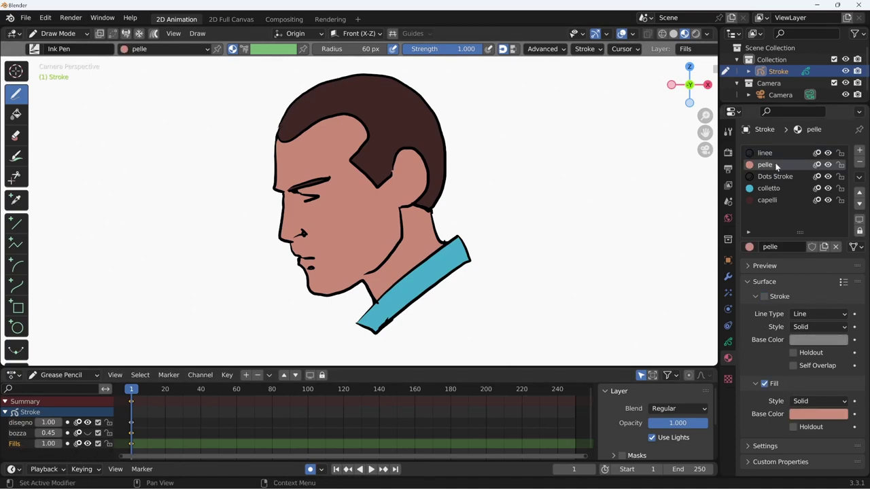
{"action": "left_click", "coordinate": [823, 414]}
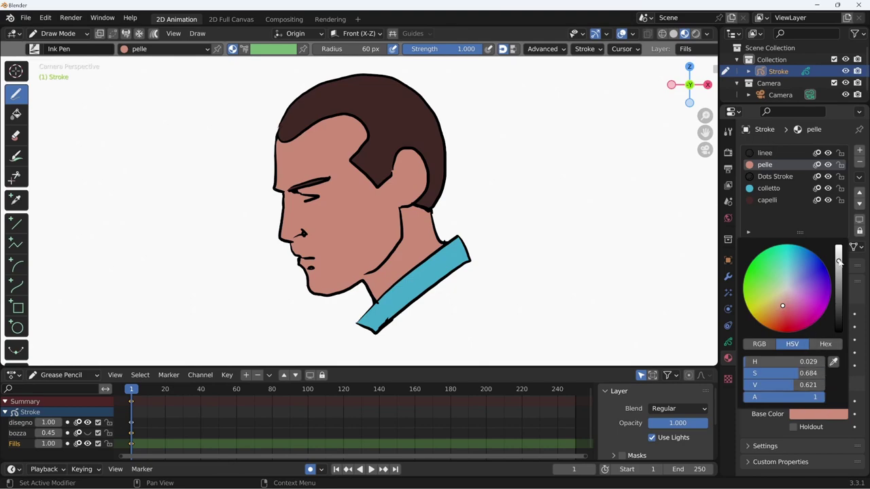
{"action": "left_click_drag", "start_coordinate": [839, 262], "coordinate": [839, 255]}
{"action": "left_click", "coordinate": [781, 304]}
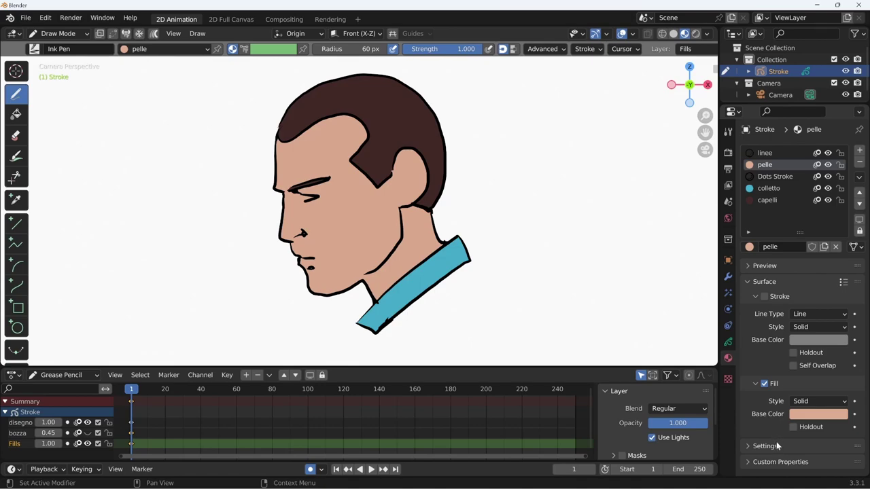
{"action": "left_click", "coordinate": [819, 401]}
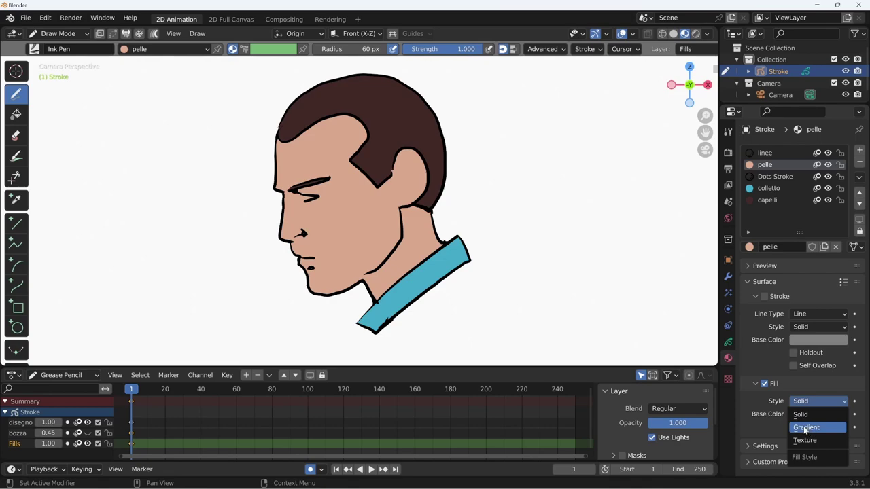
- Set pelle's fill style to Gradient with an eyedropped, darkened skin tone as Secondary color
{"action": "left_click", "coordinate": [805, 429]}
{"action": "scroll", "coordinate": [771, 446], "scroll_direction": "down", "scroll_amount": 2}
{"action": "scroll", "coordinate": [770, 435], "scroll_direction": "down", "scroll_amount": 2}
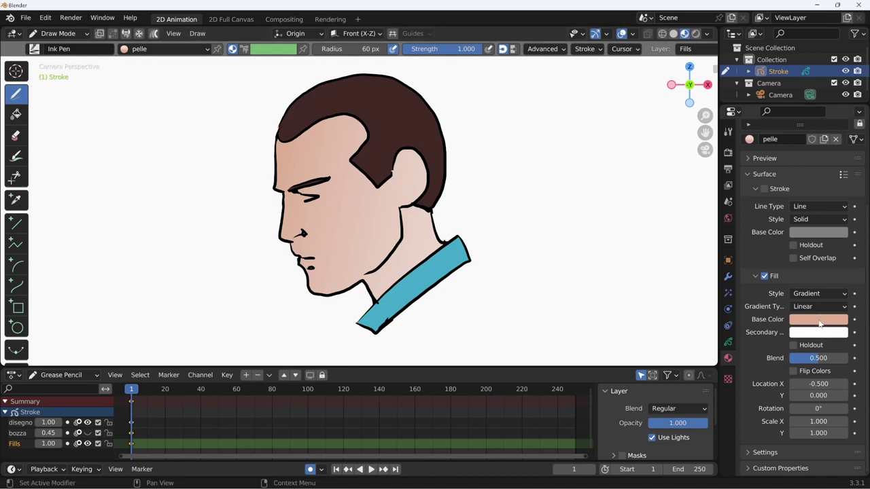
{"action": "left_click", "coordinate": [814, 334]}
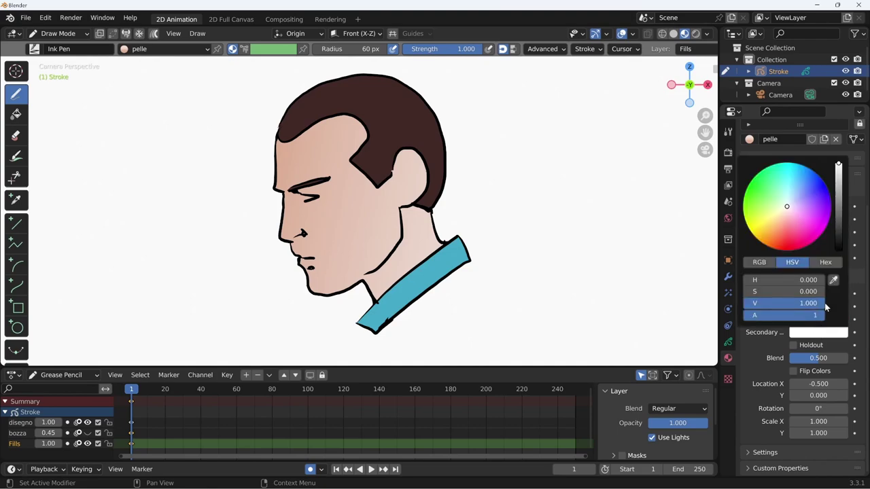
{"action": "left_click", "coordinate": [835, 282]}
{"action": "left_click", "coordinate": [838, 317]}
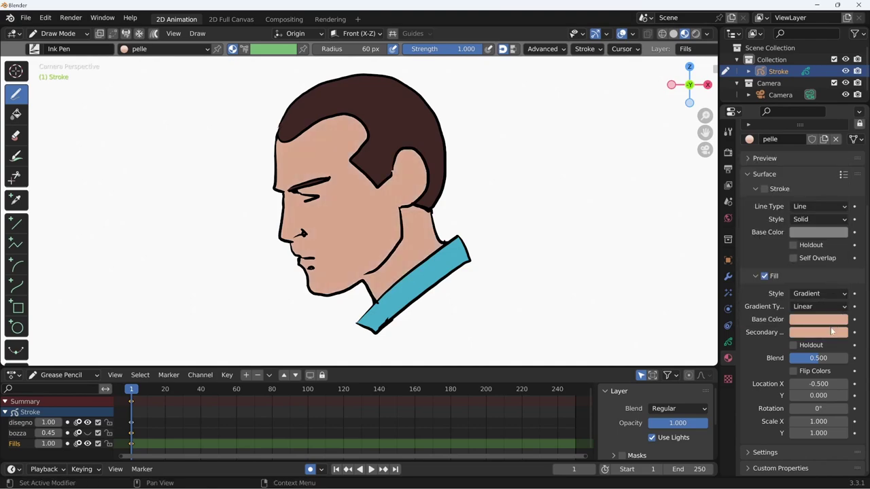
{"action": "left_click", "coordinate": [829, 333]}
{"action": "mouse_move", "coordinate": [837, 221]}
{"action": "left_mouse_down"}
{"action": "mouse_move", "coordinate": [808, 213]}
{"action": "mouse_move", "coordinate": [781, 229]}
{"action": "left_mouse_up"}
{"action": "type", "text": "90"}
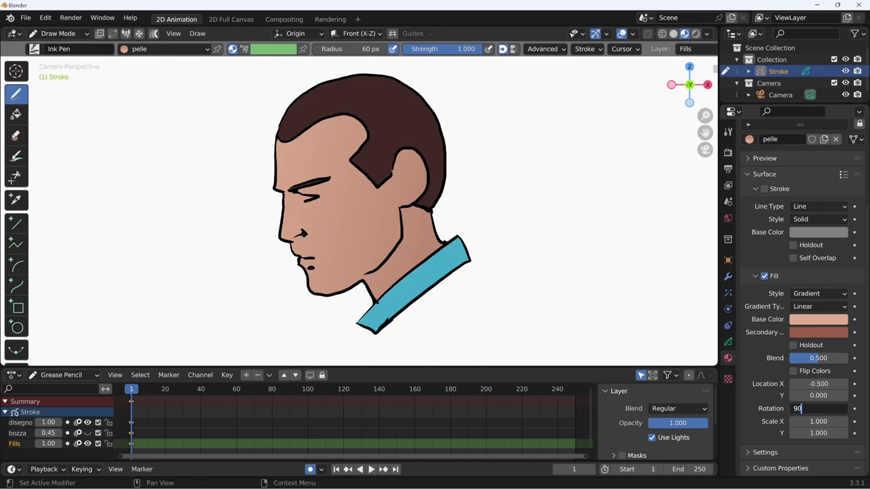
- Adjust the skin gradient's Location Y, Rotation to 13.4° and Scale X to 0.680
{"action": "left_click_drag", "start_coordinate": [818, 409], "coordinate": [820, 408]}
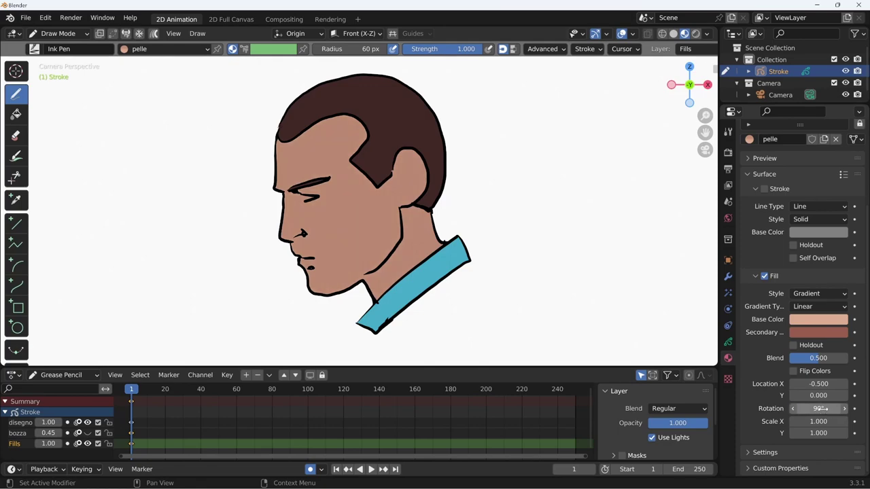
{"action": "left_click", "coordinate": [820, 409]}
{"action": "type", "text": "-90"}
{"action": "key", "text": "Return"}
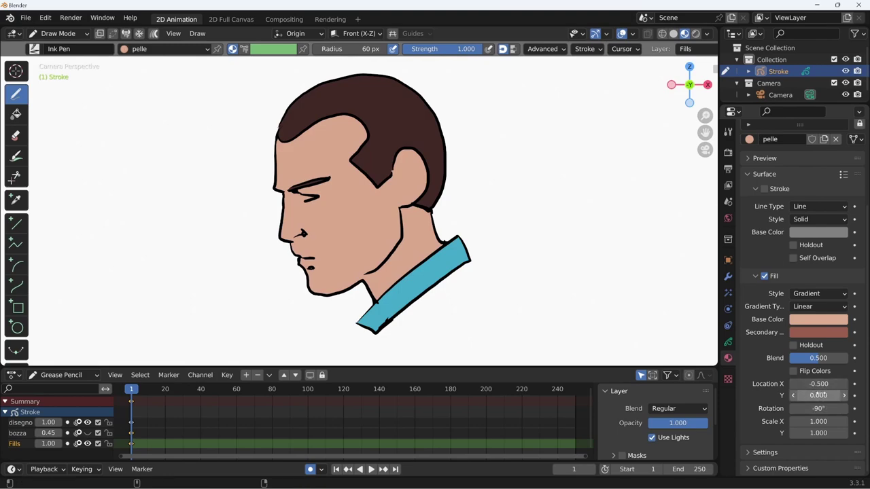
{"action": "left_click_drag", "start_coordinate": [818, 395], "coordinate": [821, 395]}
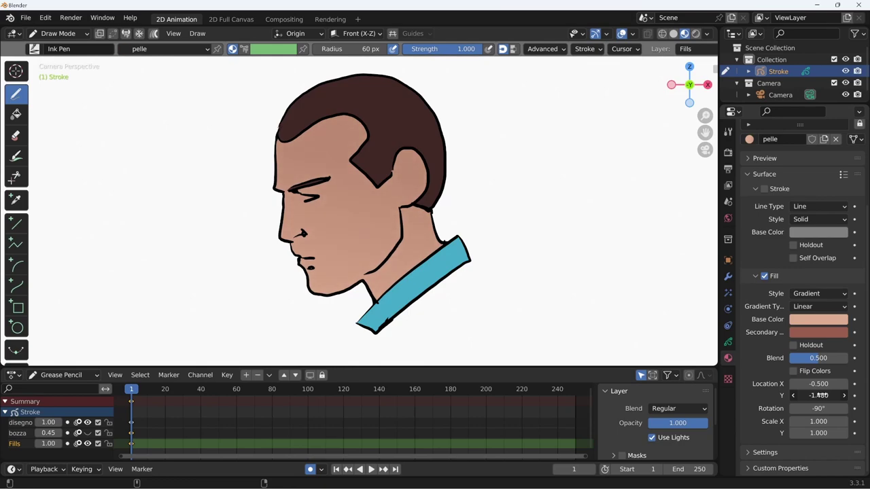
{"action": "double_click", "coordinate": [818, 408]}
{"action": "type", "text": "90"}
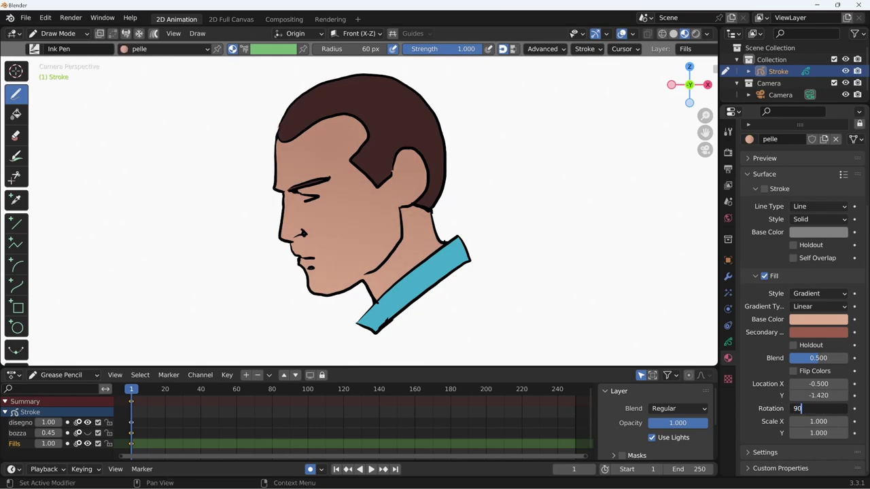
{"action": "key", "text": "Return"}
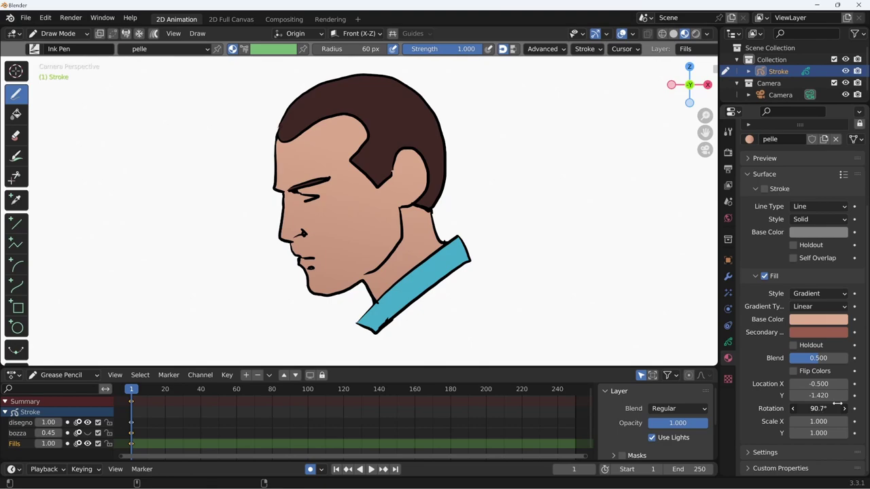
{"action": "mouse_move", "coordinate": [837, 406]}
{"action": "left_mouse_down"}
{"action": "mouse_move", "coordinate": [802, 409]}
{"action": "mouse_move", "coordinate": [826, 409]}
{"action": "mouse_move", "coordinate": [812, 396]}
{"action": "left_mouse_up"}
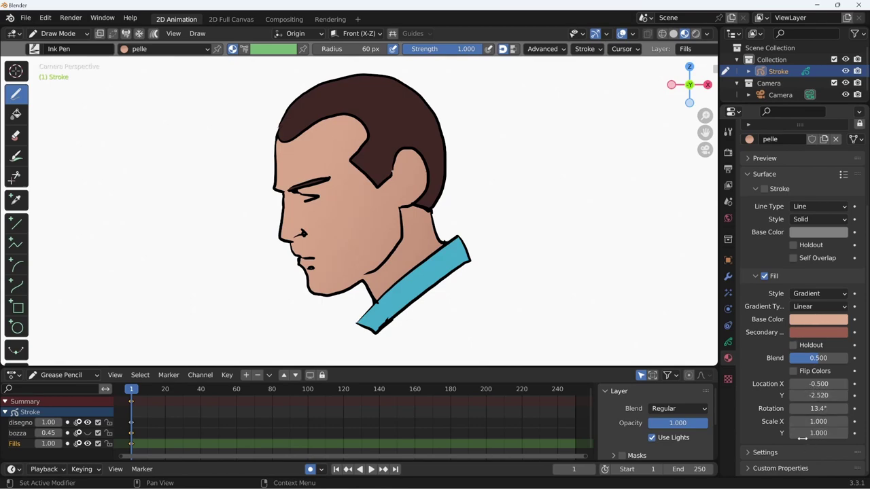
{"action": "left_click_drag", "start_coordinate": [823, 422], "coordinate": [821, 422]}
{"action": "type", "text": "0.680"}
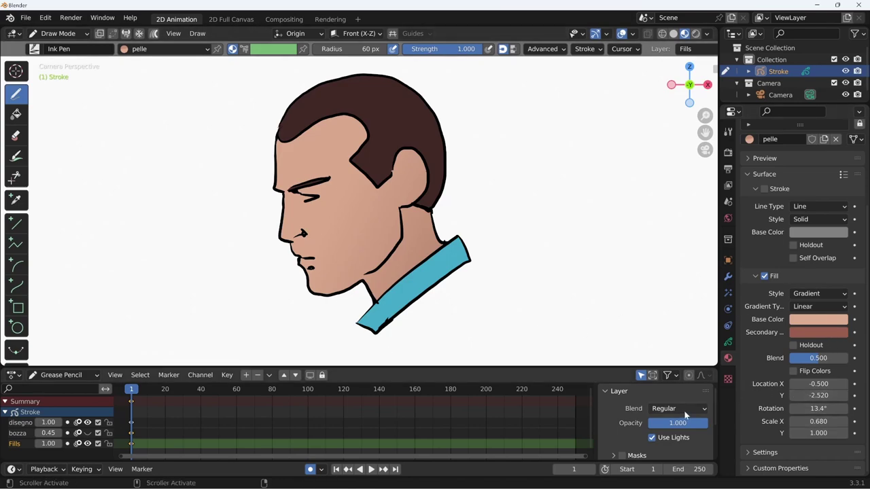
{"action": "left_click_drag", "start_coordinate": [800, 124], "coordinate": [798, 271]}
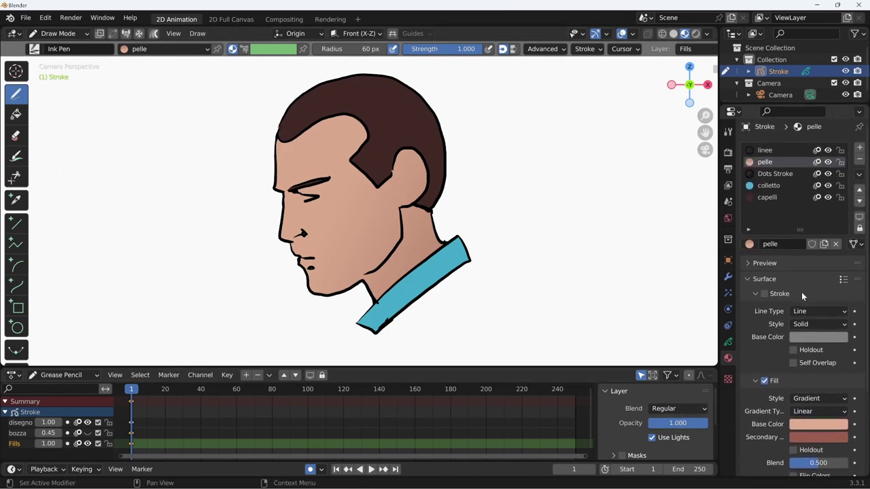
- Select the colletto material and give its fill a Gradient style
{"action": "left_click", "coordinate": [777, 190]}
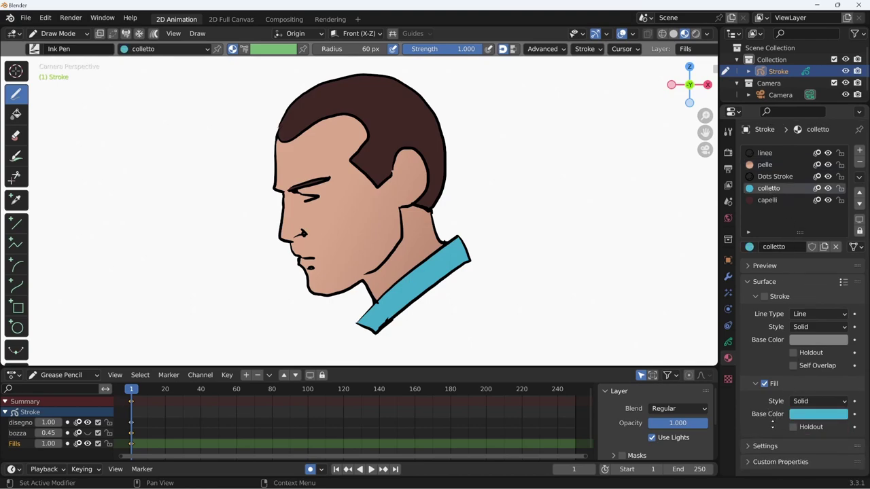
{"action": "left_click", "coordinate": [821, 402]}
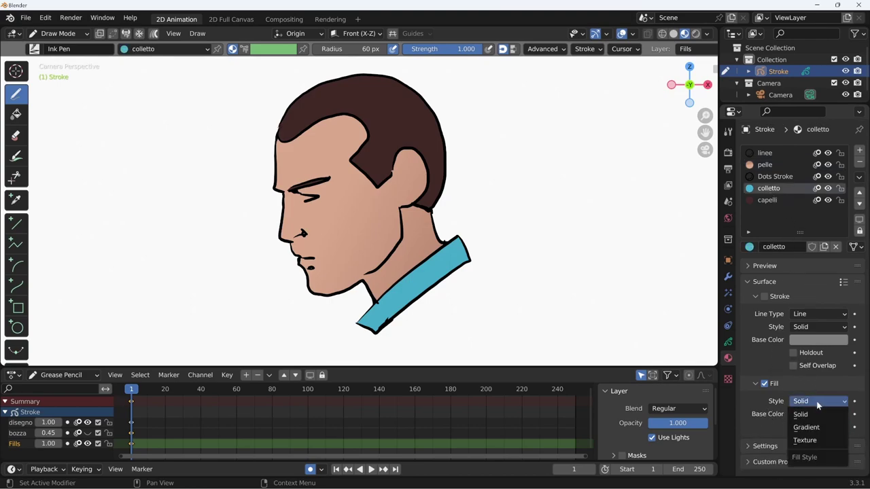
{"action": "left_click", "coordinate": [815, 426]}
{"action": "scroll", "coordinate": [781, 454], "scroll_direction": "down", "scroll_amount": 3}
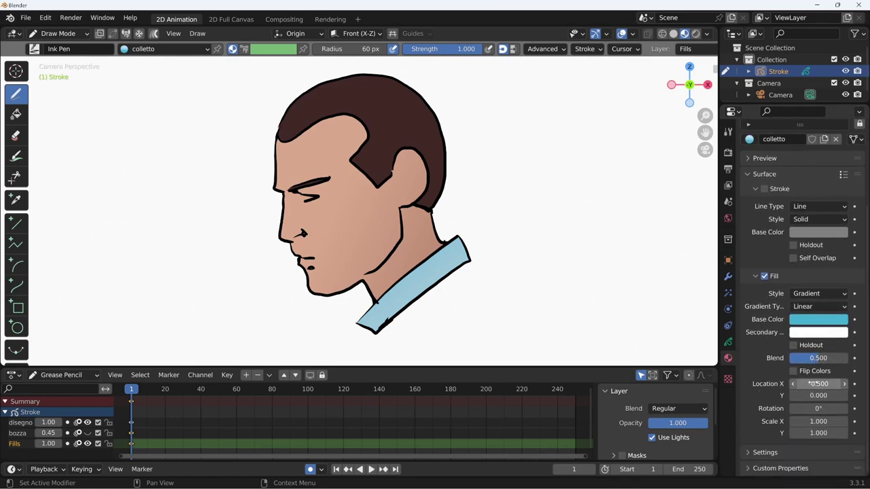
- Set the collar gradient's Location X to -2.200, Rotation to -109° and Blend to 0.000
{"action": "left_click_drag", "start_coordinate": [807, 384], "coordinate": [823, 384]}
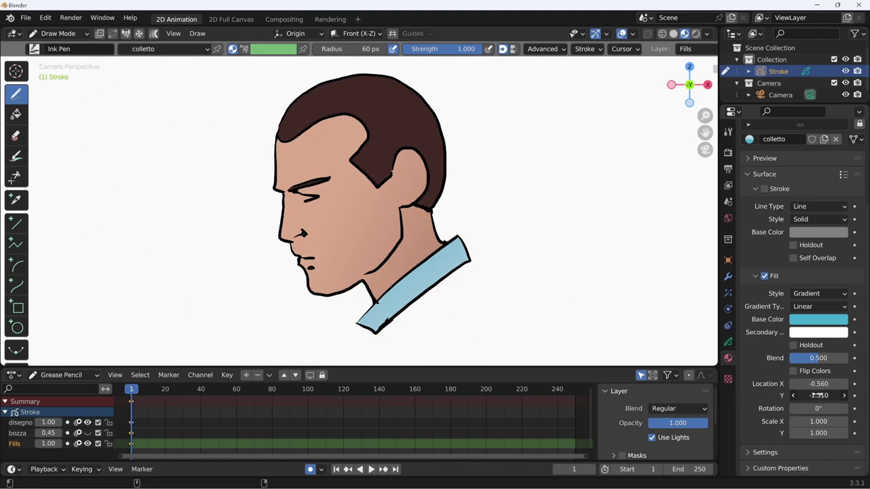
{"action": "left_click_drag", "start_coordinate": [819, 395], "coordinate": [825, 395]}
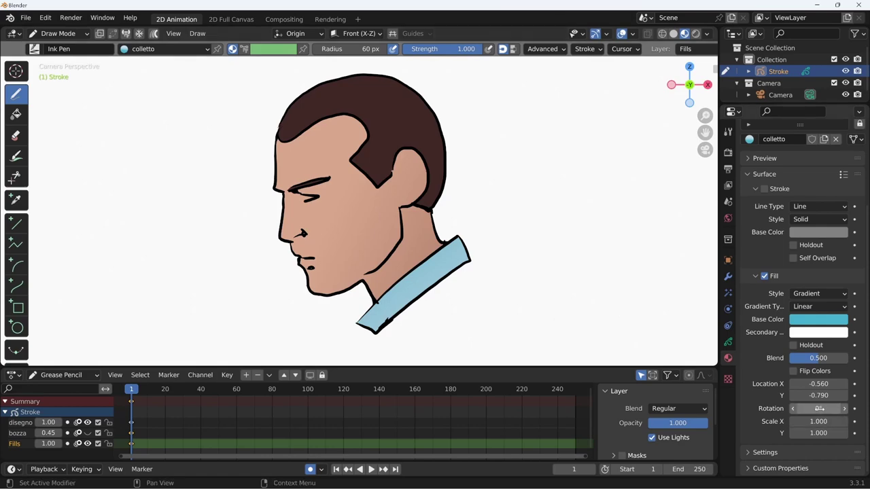
{"action": "left_click_drag", "start_coordinate": [820, 408], "coordinate": [823, 408]}
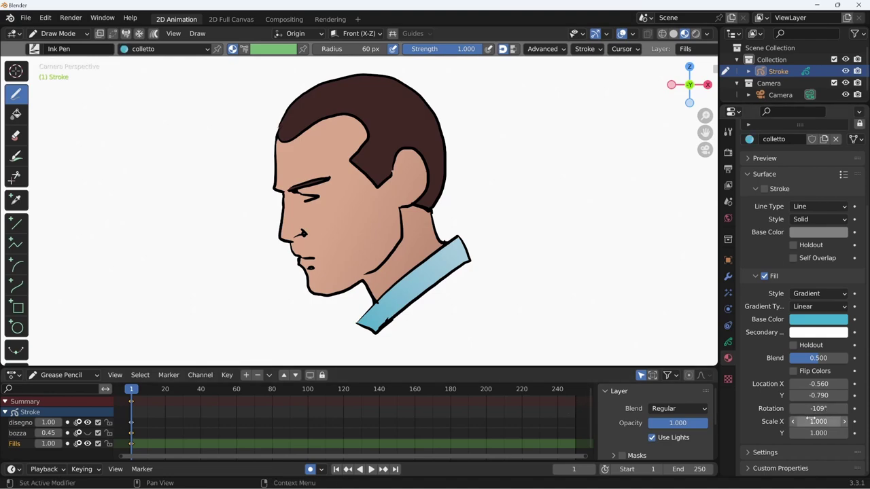
{"action": "mouse_move", "coordinate": [816, 358]}
{"action": "left_mouse_down"}
{"action": "mouse_move", "coordinate": [802, 362]}
{"action": "mouse_move", "coordinate": [816, 362]}
{"action": "left_mouse_up"}
{"action": "key", "text": "ctrl+z"}
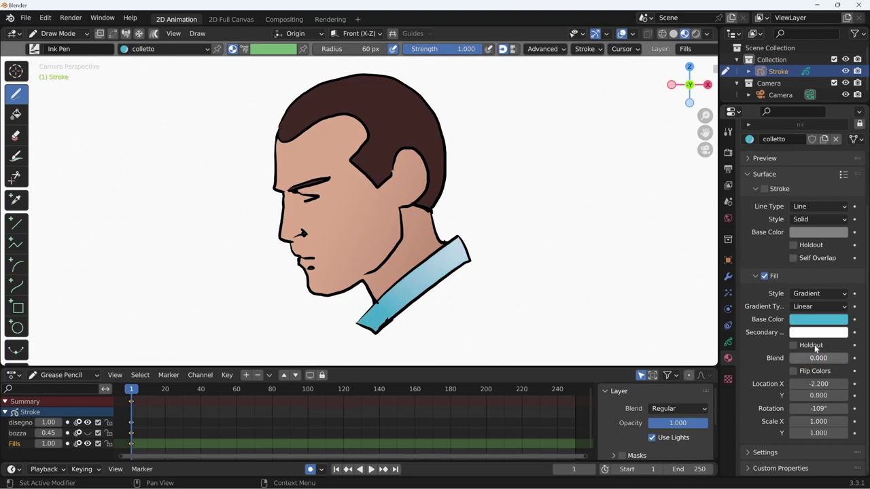
{"action": "left_click", "coordinate": [796, 219]}
- Draw four filled colletto strokes: below-right of the collar, upper right, far right, and left of the face
{"action": "scroll", "coordinate": [770, 393], "scroll_direction": "up", "scroll_amount": 5}
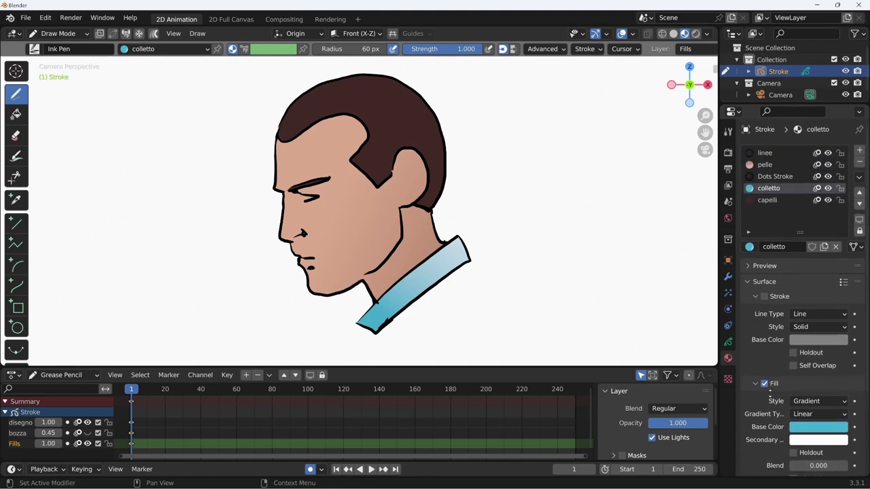
{"action": "scroll", "coordinate": [802, 442], "scroll_direction": "down", "scroll_amount": 5}
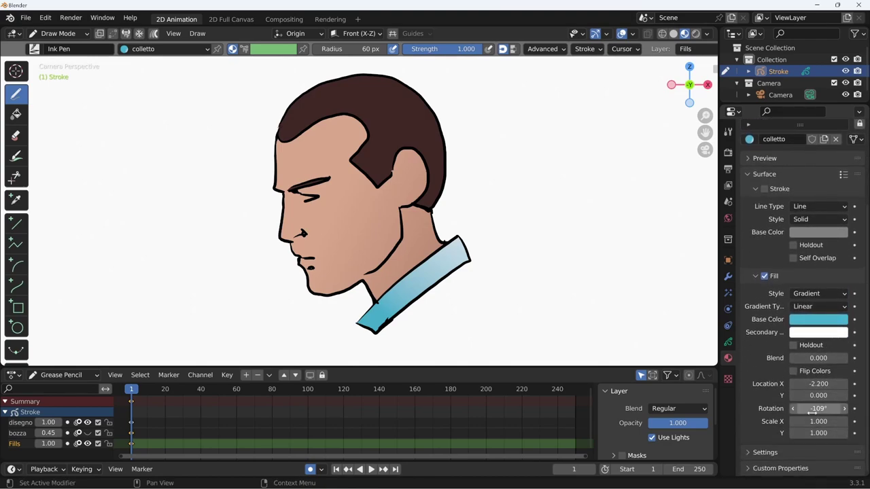
{"action": "scroll", "coordinate": [798, 383], "scroll_direction": "up", "scroll_amount": 5}
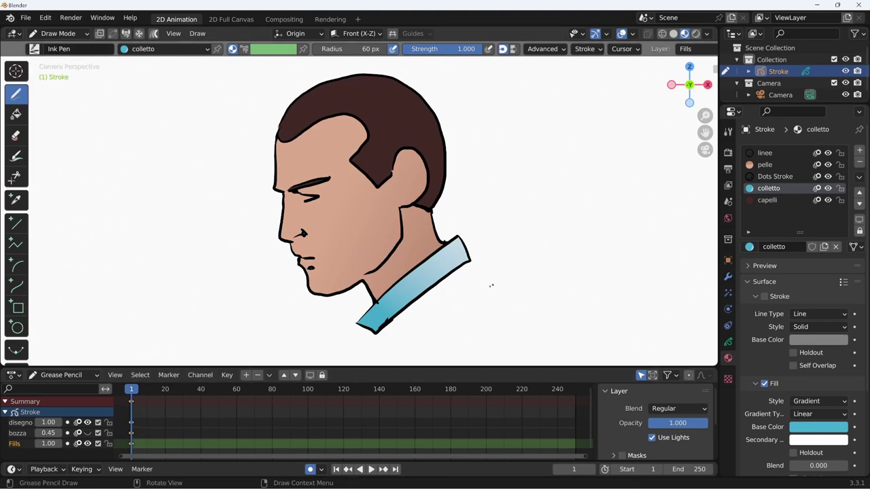
{"action": "left_click_drag", "start_coordinate": [491, 286], "coordinate": [522, 323]}
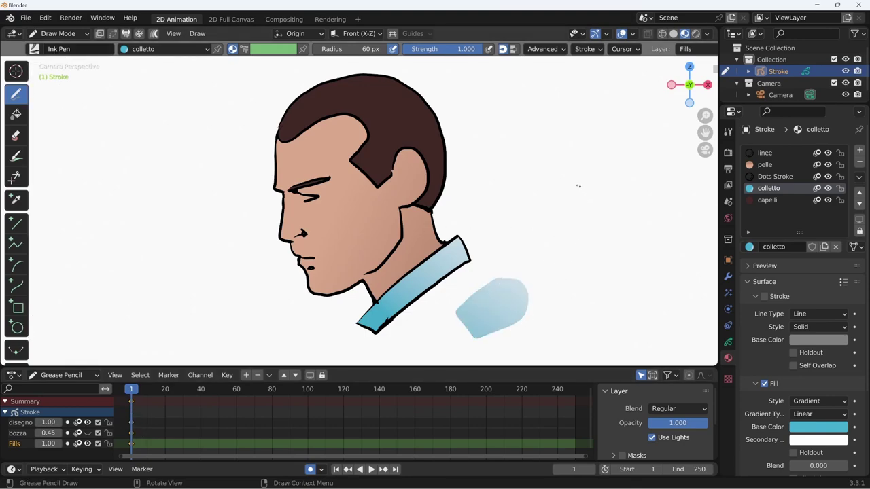
{"action": "left_click_drag", "start_coordinate": [557, 96], "coordinate": [586, 109]}
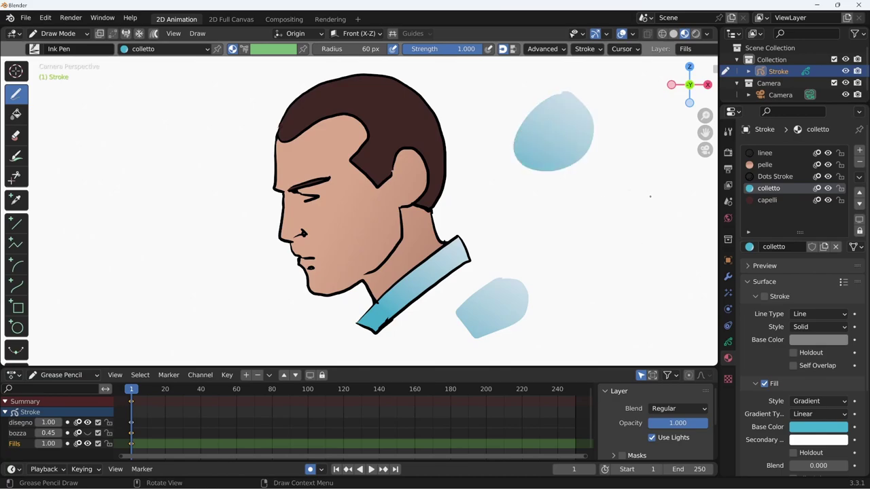
{"action": "left_click_drag", "start_coordinate": [650, 196], "coordinate": [619, 203]}
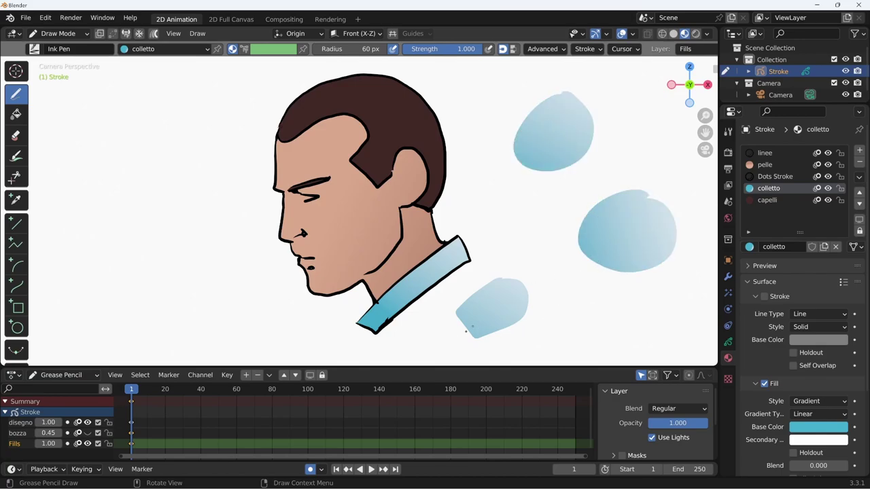
{"action": "left_click_drag", "start_coordinate": [169, 237], "coordinate": [114, 288]}
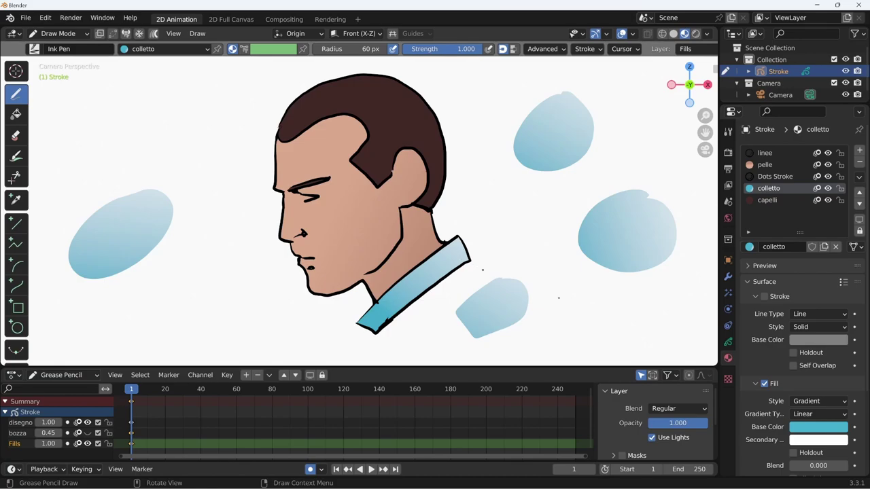
{"action": "scroll", "coordinate": [796, 285], "scroll_direction": "down", "scroll_amount": 2}
{"action": "scroll", "coordinate": [795, 286], "scroll_direction": "down", "scroll_amount": 2}
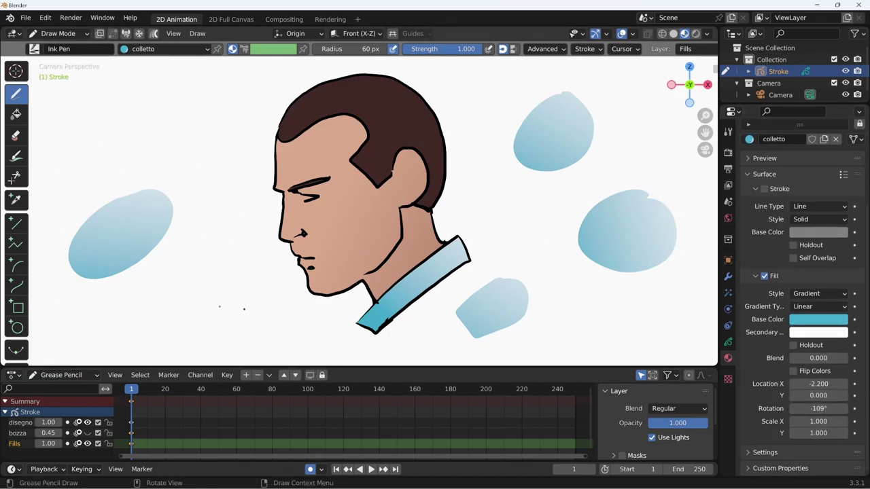
- Add about a dozen more colletto blobs, clustered right of the collar plus small squares at left
{"action": "left_click_drag", "start_coordinate": [108, 168], "coordinate": [109, 173]}
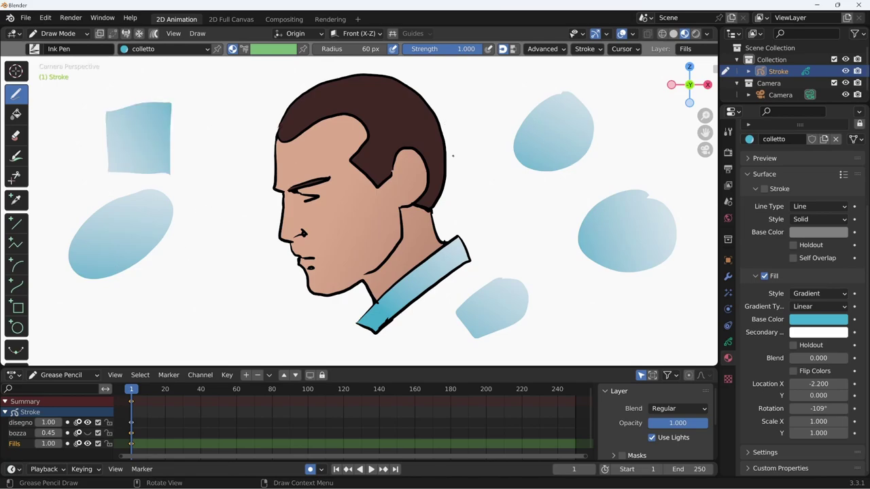
{"action": "left_click_drag", "start_coordinate": [483, 259], "coordinate": [447, 317]}
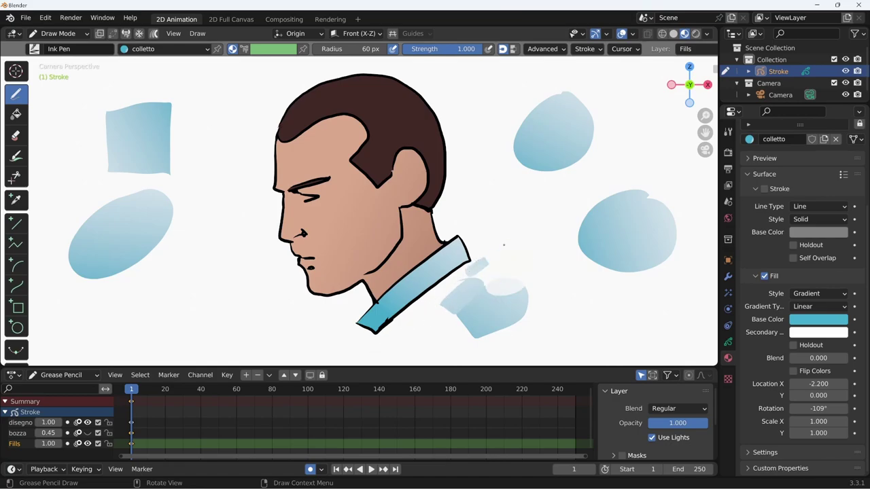
{"action": "mouse_move", "coordinate": [507, 246]}
{"action": "left_mouse_down"}
{"action": "mouse_move", "coordinate": [530, 278]}
{"action": "mouse_move", "coordinate": [566, 272]}
{"action": "mouse_move", "coordinate": [560, 292]}
{"action": "mouse_move", "coordinate": [639, 253]}
{"action": "mouse_move", "coordinate": [619, 261]}
{"action": "left_mouse_up"}
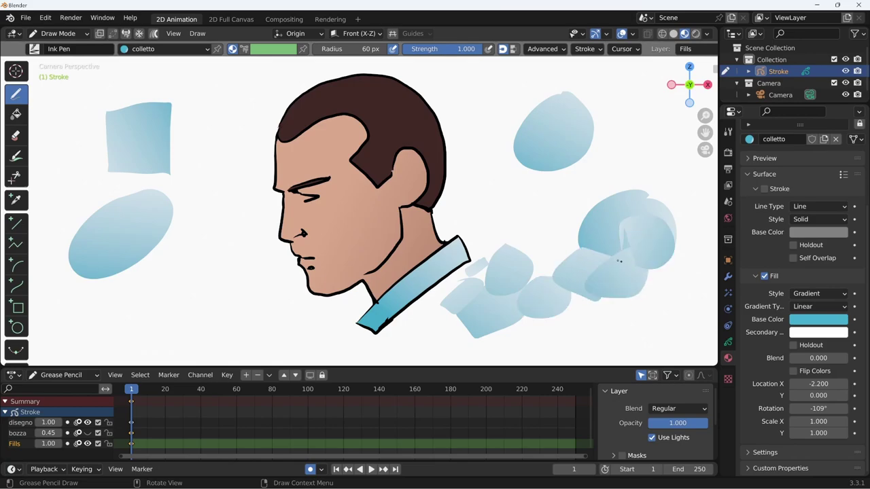
{"action": "mouse_move", "coordinate": [652, 180]}
{"action": "left_mouse_down"}
{"action": "mouse_move", "coordinate": [656, 159]}
{"action": "mouse_move", "coordinate": [654, 174]}
{"action": "left_mouse_up"}
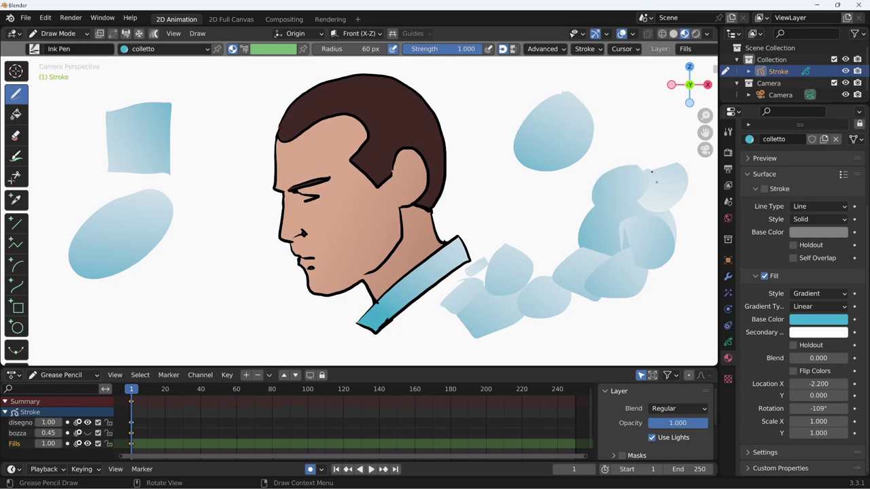
{"action": "left_click_drag", "start_coordinate": [544, 185], "coordinate": [537, 211]}
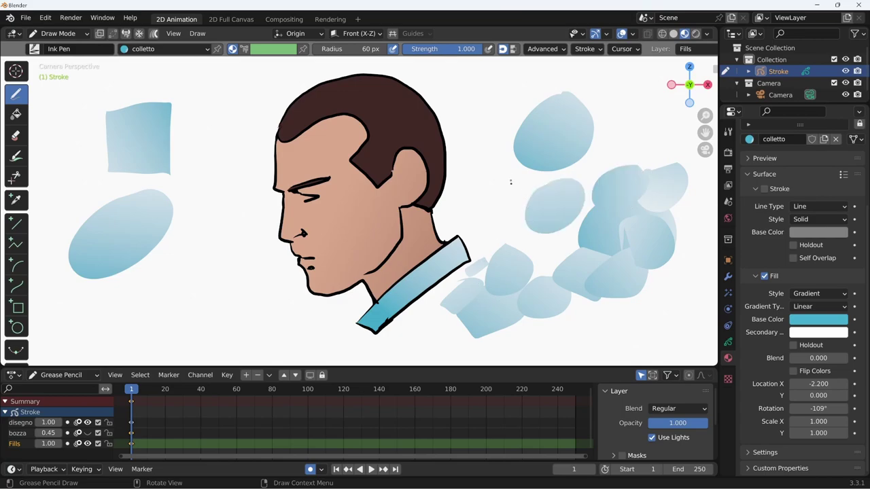
{"action": "left_click_drag", "start_coordinate": [511, 182], "coordinate": [507, 173]}
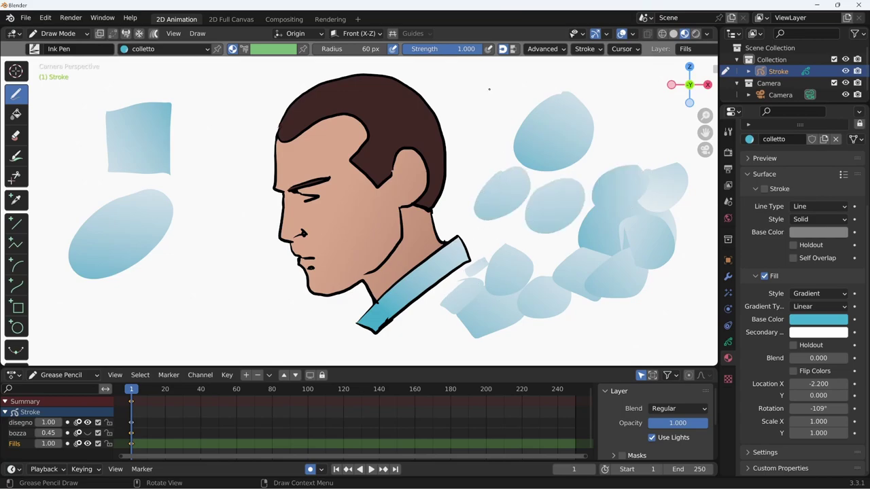
{"action": "left_click_drag", "start_coordinate": [494, 86], "coordinate": [474, 103]}
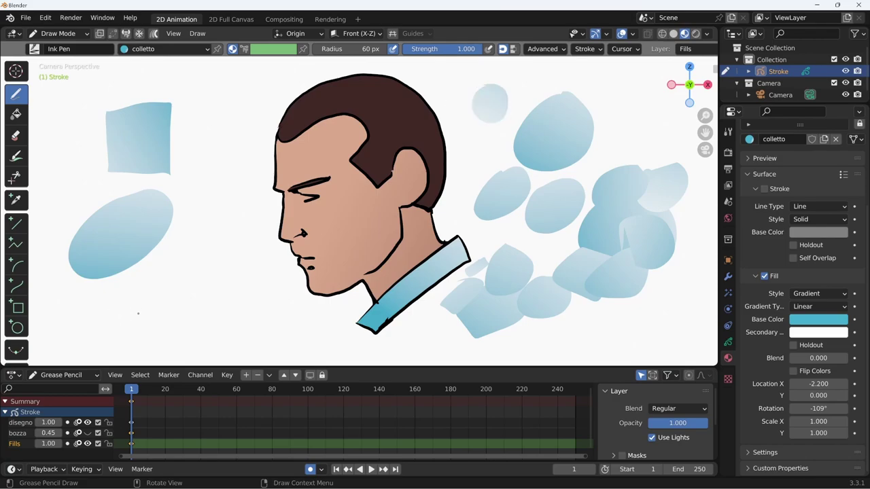
{"action": "left_click_drag", "start_coordinate": [138, 313], "coordinate": [140, 310]}
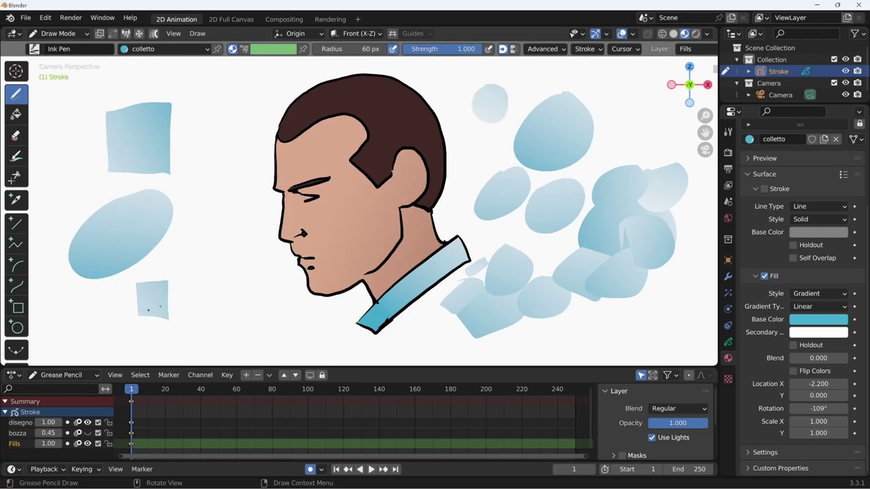
{"action": "left_click_drag", "start_coordinate": [213, 279], "coordinate": [214, 281]}
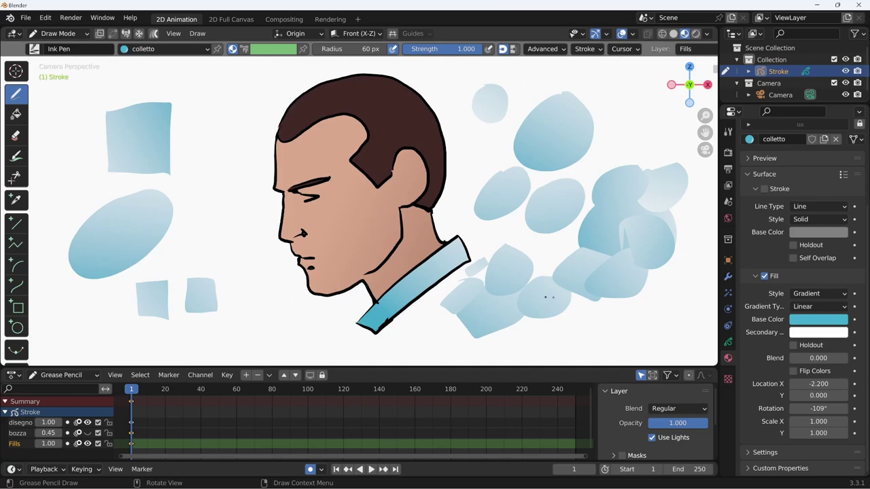
{"action": "mouse_move", "coordinate": [584, 309]}
{"action": "left_mouse_down"}
{"action": "mouse_move", "coordinate": [604, 318]}
{"action": "mouse_move", "coordinate": [642, 285]}
{"action": "mouse_move", "coordinate": [633, 297]}
{"action": "mouse_move", "coordinate": [669, 306]}
{"action": "mouse_move", "coordinate": [706, 219]}
{"action": "mouse_move", "coordinate": [700, 187]}
{"action": "left_mouse_up"}
{"action": "left_click_drag", "start_coordinate": [651, 175], "coordinate": [662, 132]}
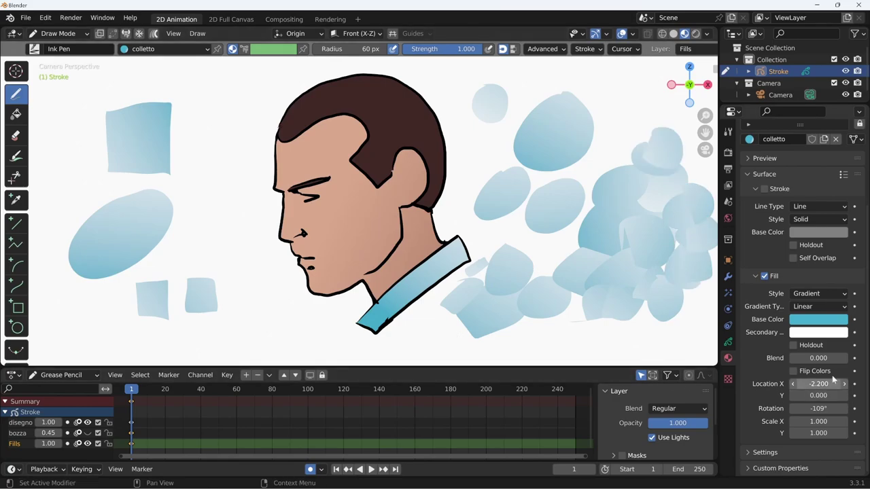